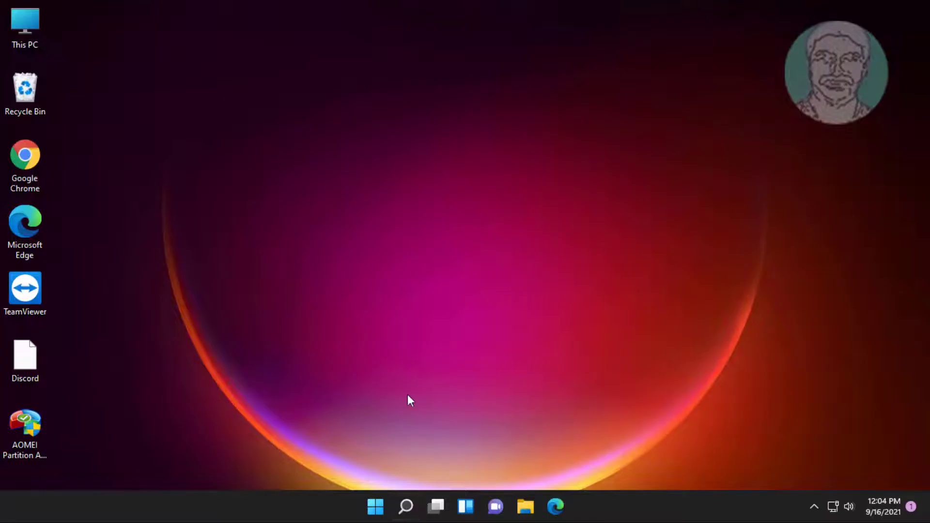
# - Find Control Panel through Windows search and launch it
pyautogui.click(405, 506)
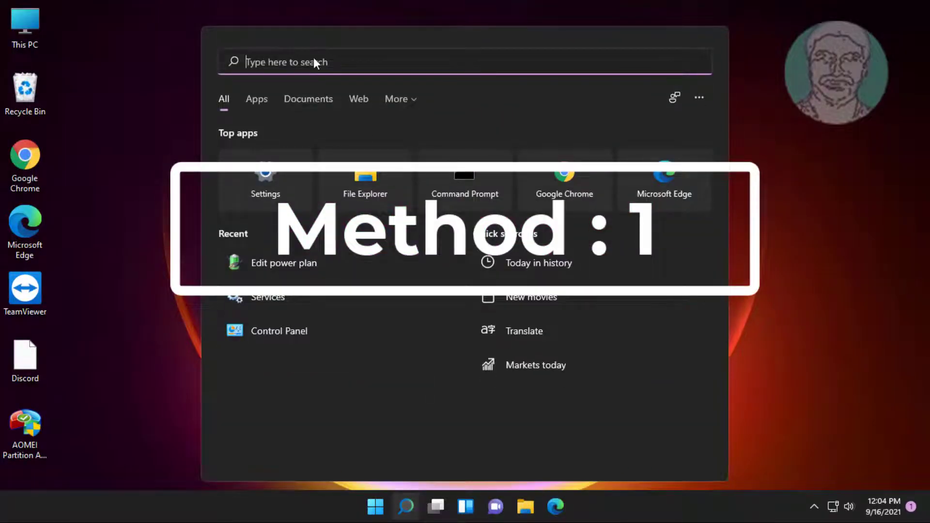
pyautogui.write('cont')
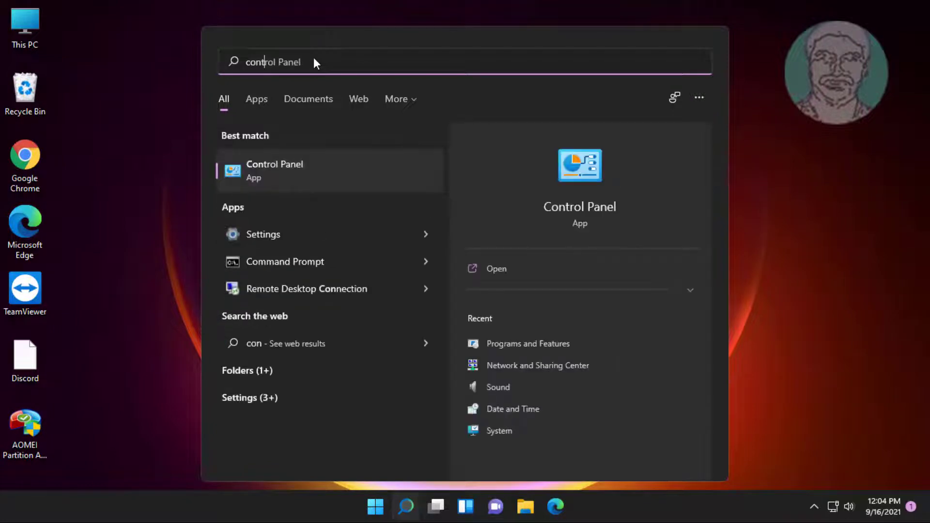
pyautogui.write('rol pane')
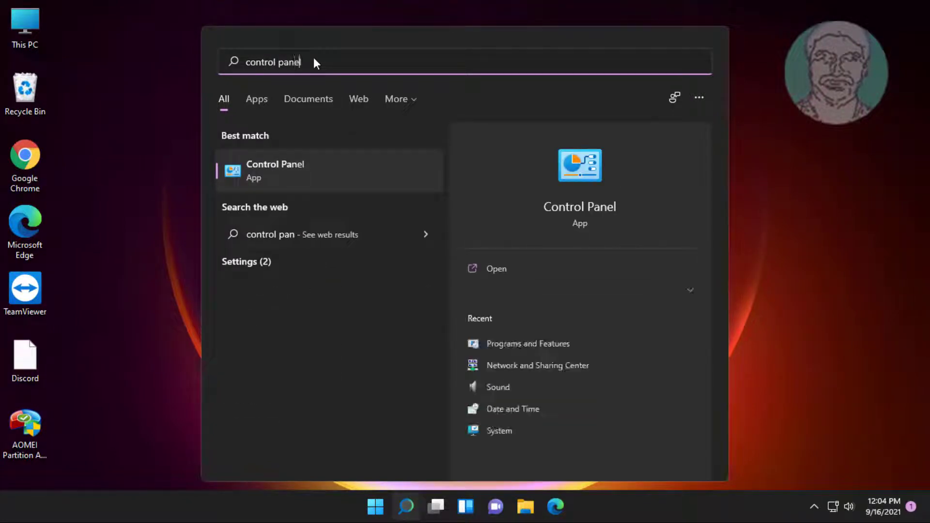
pyautogui.write('l')
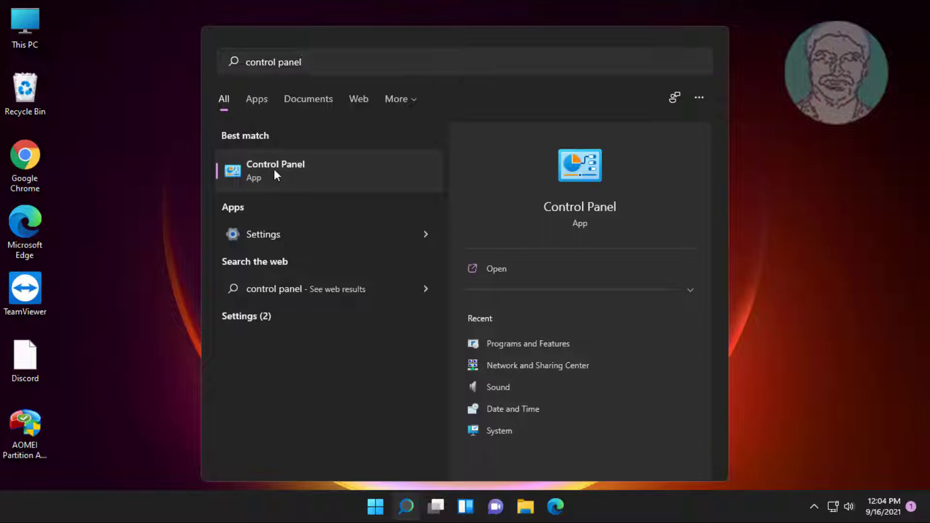
pyautogui.click(274, 169)
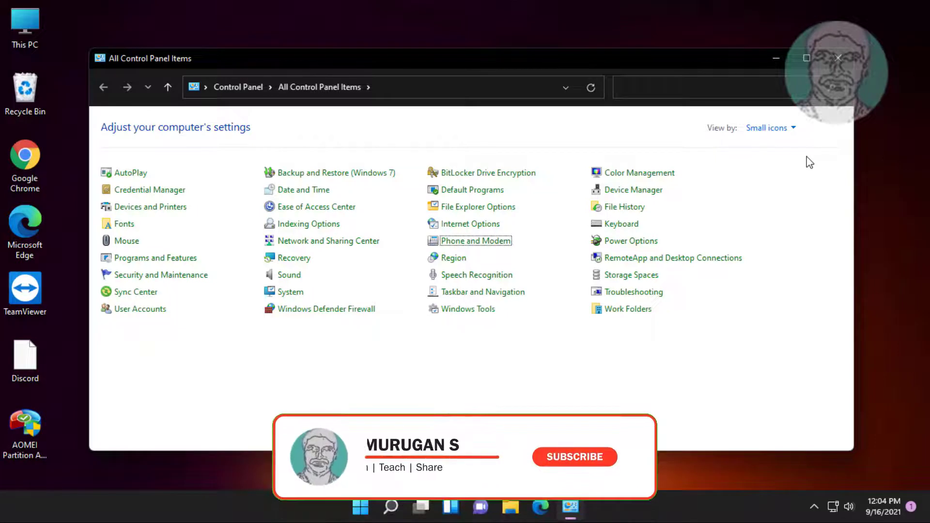
# - Reach the power button settings and unlock the greyed-out shutdown options
pyautogui.click(621, 242)
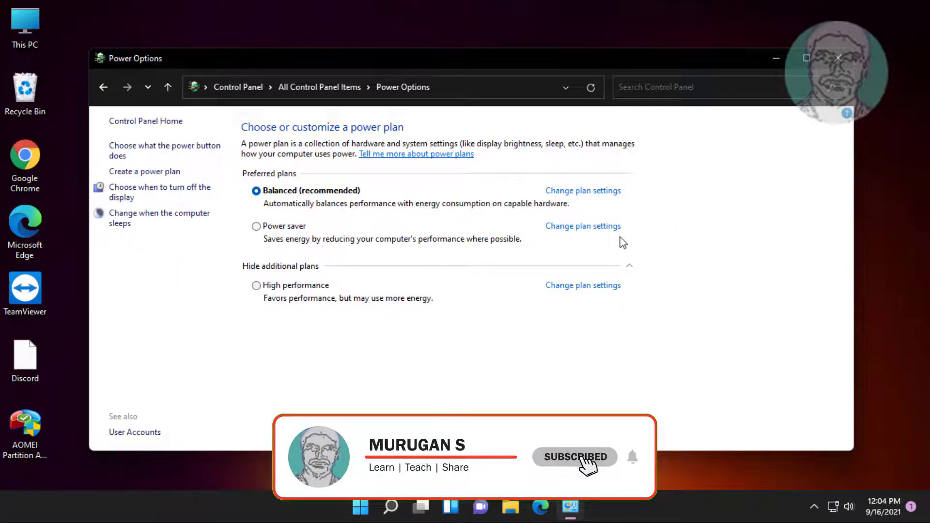
pyautogui.click(164, 150)
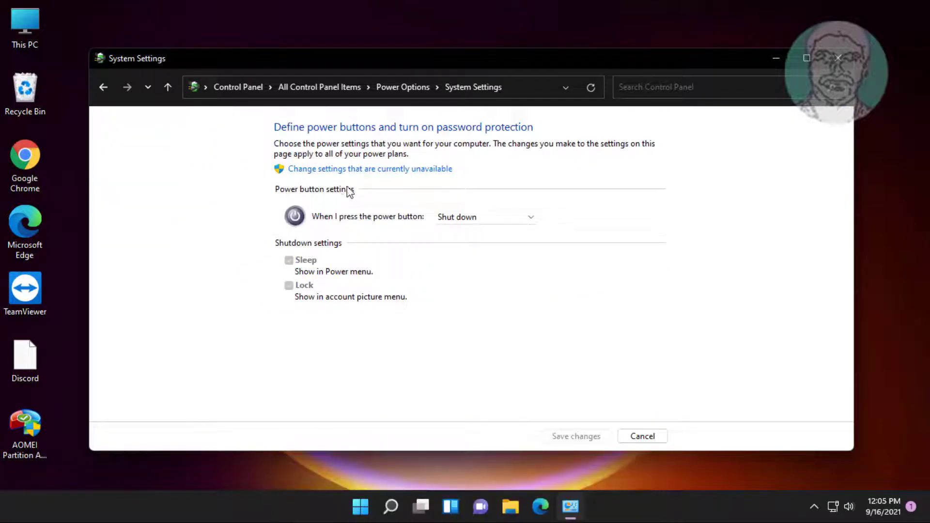
pyautogui.click(378, 170)
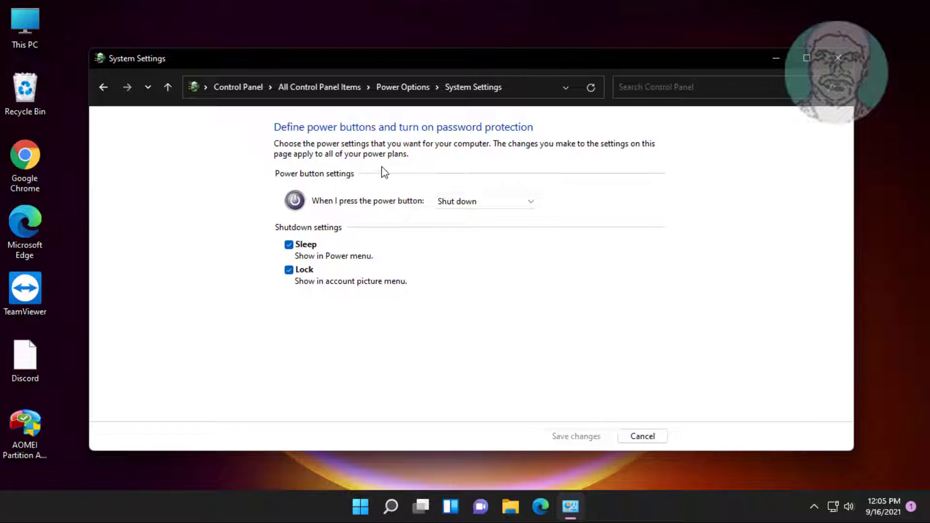
# - Toggle the Sleep shutdown option back on and save the changes
pyautogui.click(290, 246)
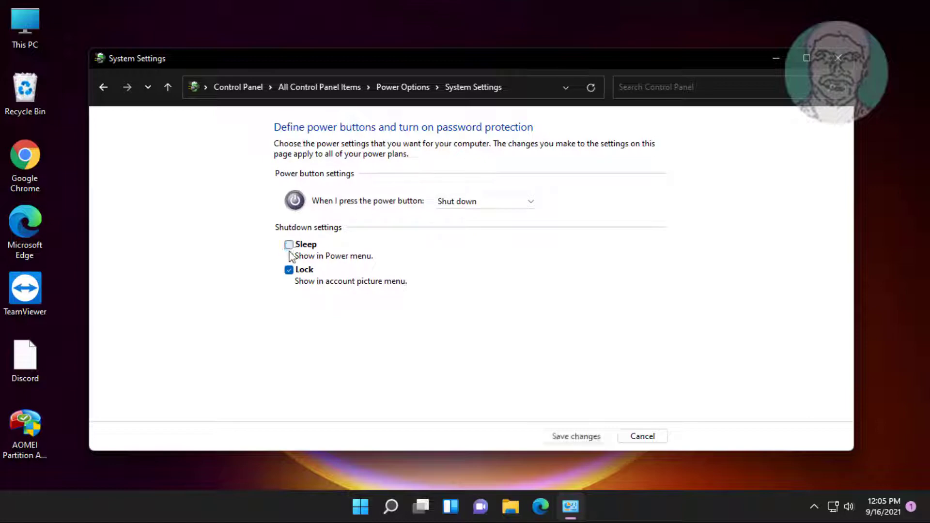
pyautogui.click(289, 246)
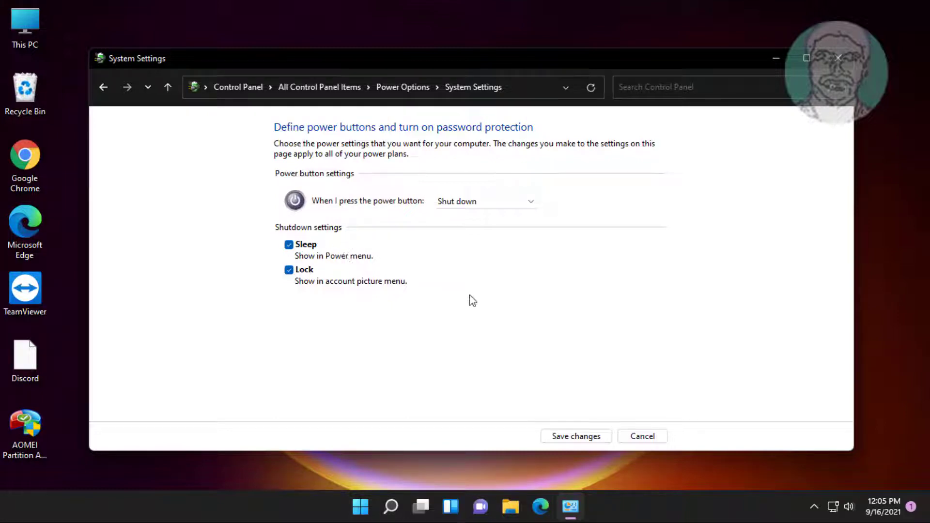
pyautogui.click(570, 438)
# - Close Power Options and check the Start menu power button now lists Sleep
pyautogui.click(838, 59)
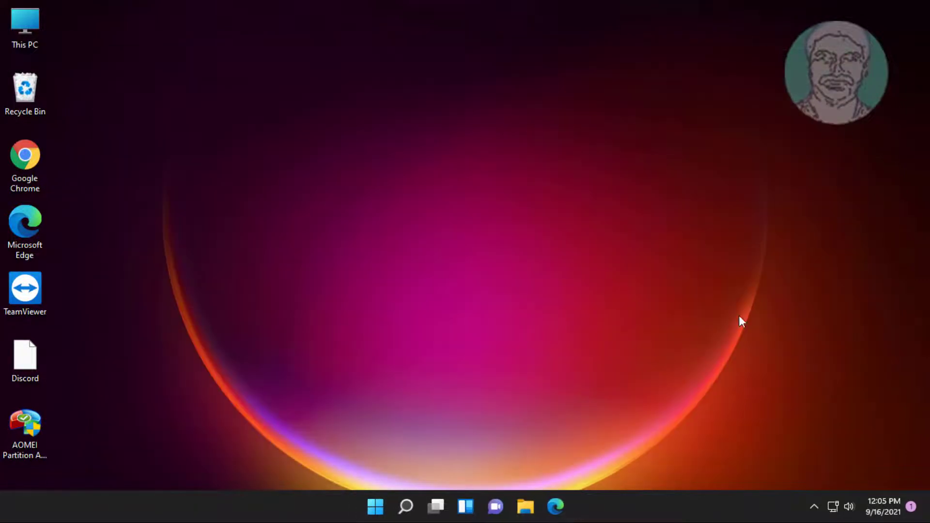
pyautogui.click(374, 505)
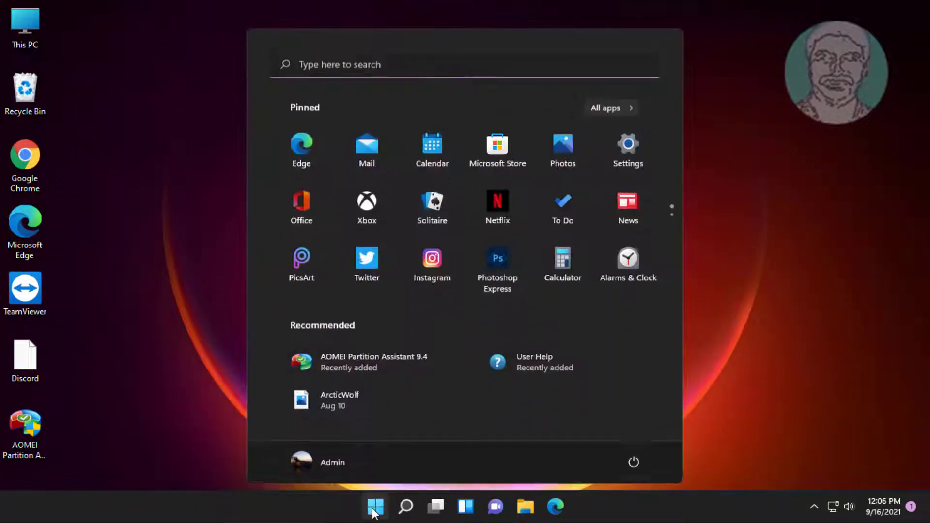
pyautogui.click(632, 460)
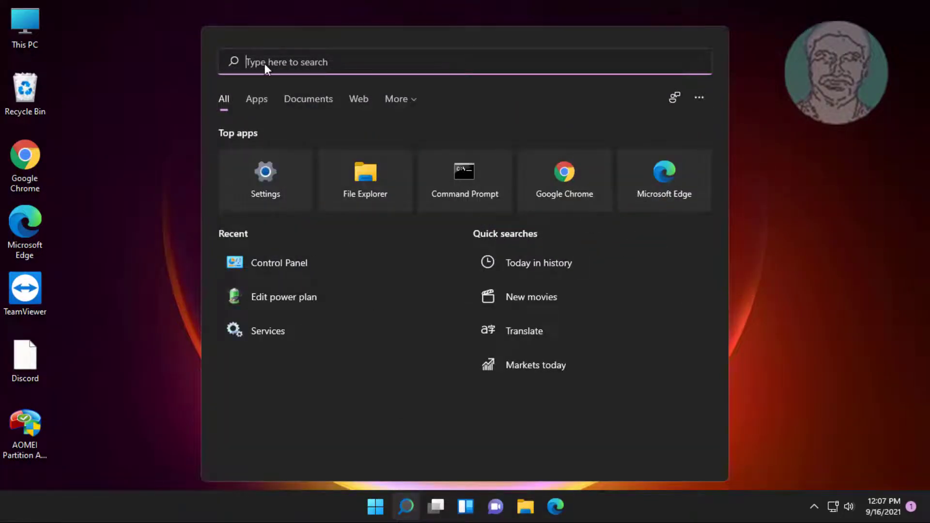
pyautogui.write('cmd')
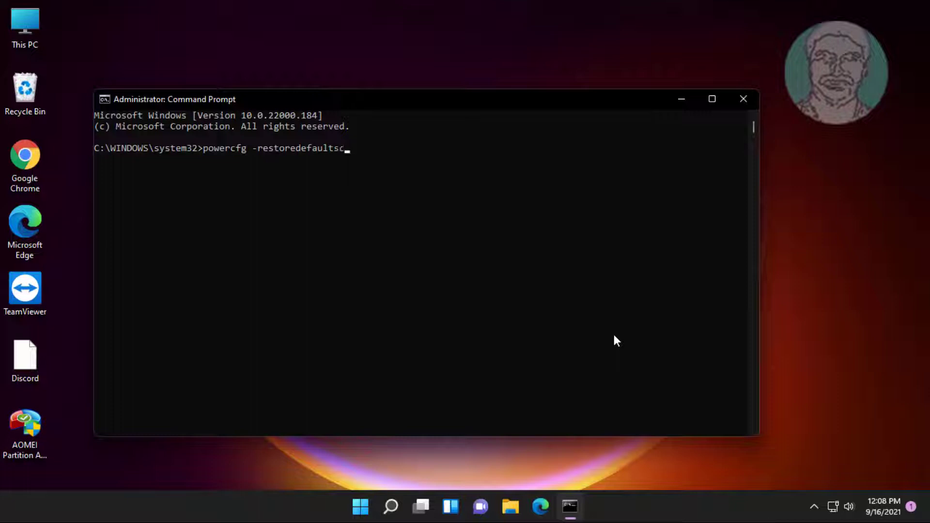
# - Run powercfg -restoredefaultschemes in the admin Command Prompt and exit it
pyautogui.press('Return')
pyautogui.write('exit')
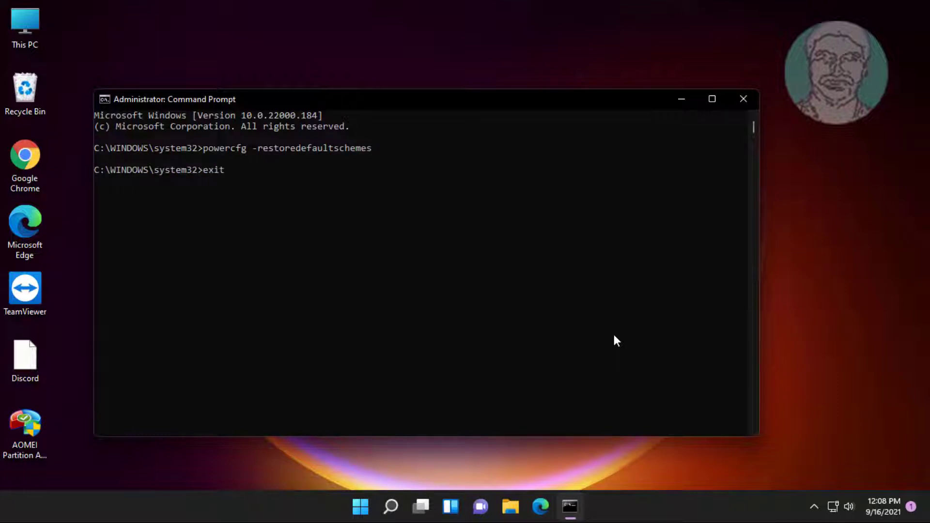
pyautogui.press('Return')
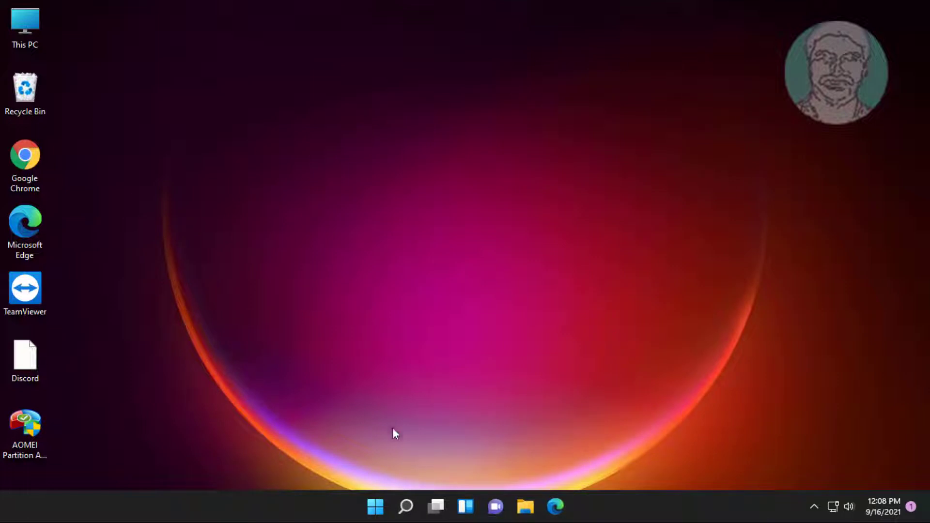
# - Restart the computer from the Start menu power choices
pyautogui.click(376, 508)
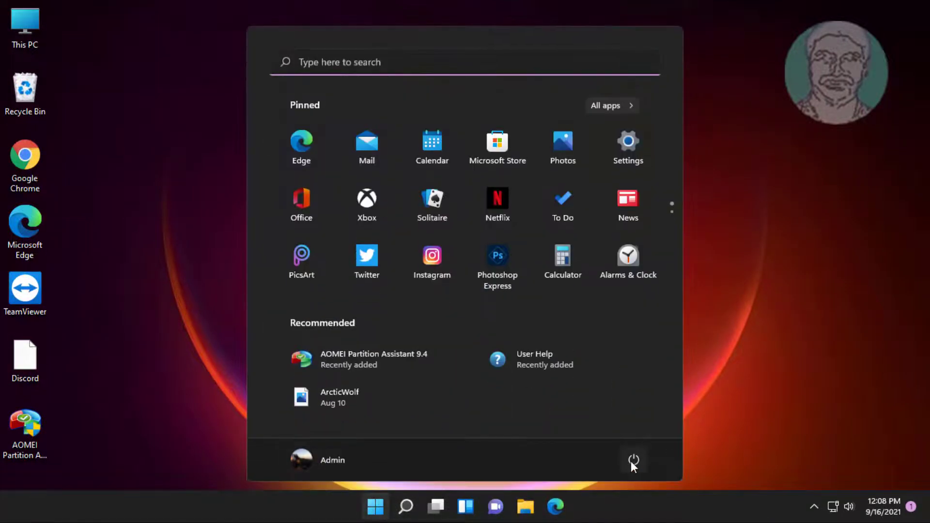
pyautogui.click(631, 460)
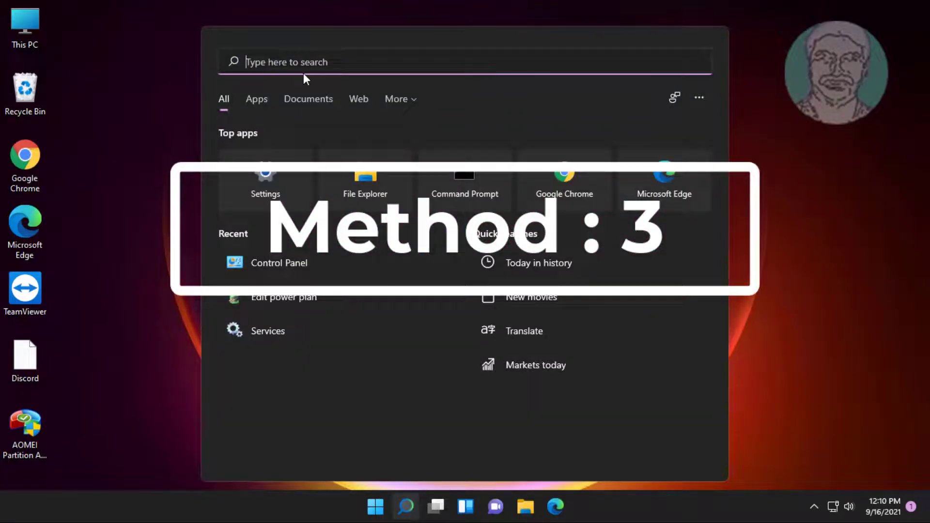
pyautogui.write('de')
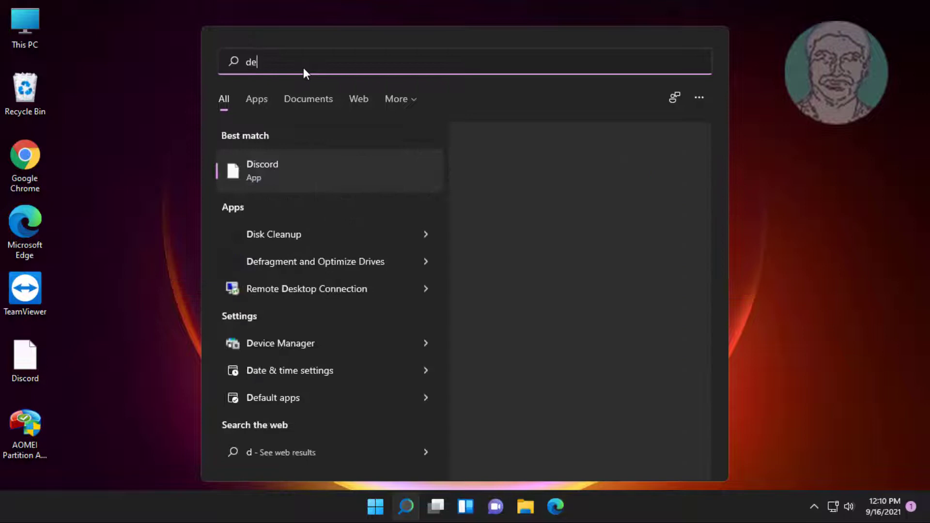
pyautogui.write('vice')
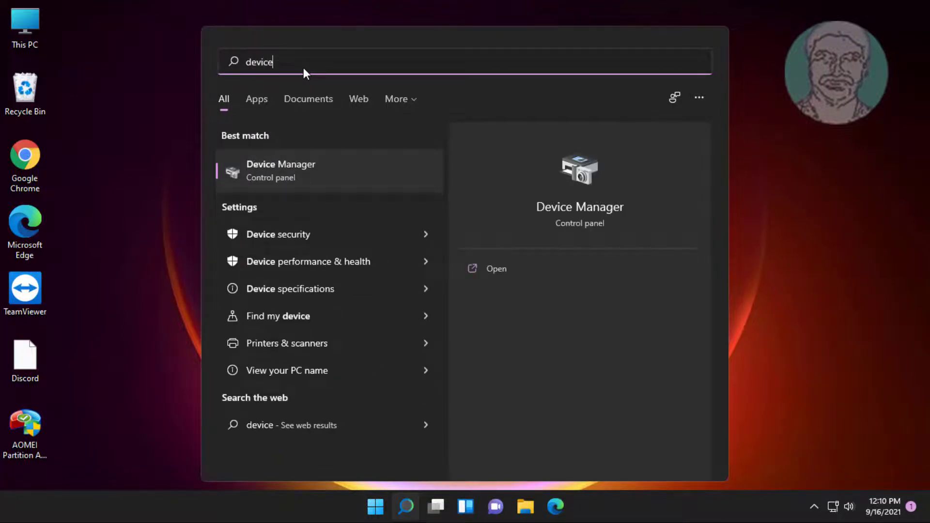
pyautogui.write(' manager')
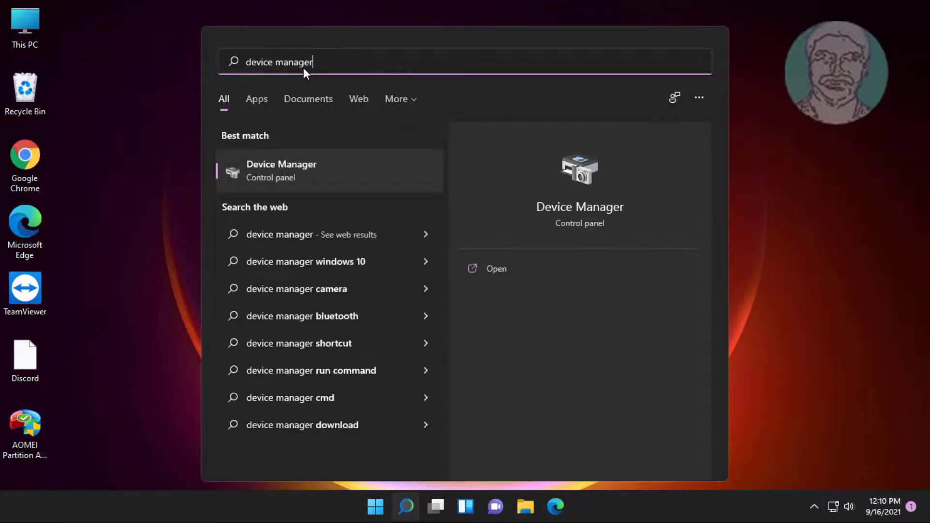
# - Launch Device Manager from the search results
pyautogui.click(285, 173)
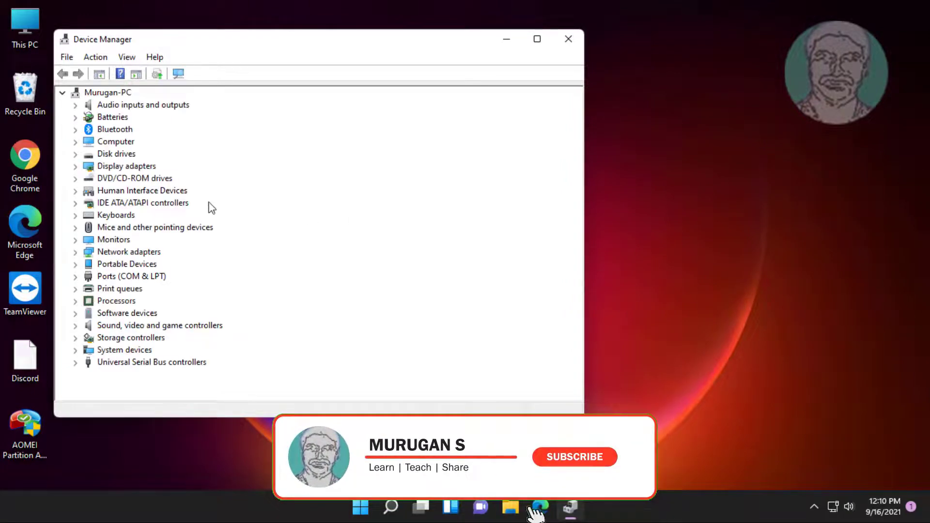
# - Expand Display adapters and start Update driver for the VMware SVGA 3D adapter
pyautogui.click(119, 166)
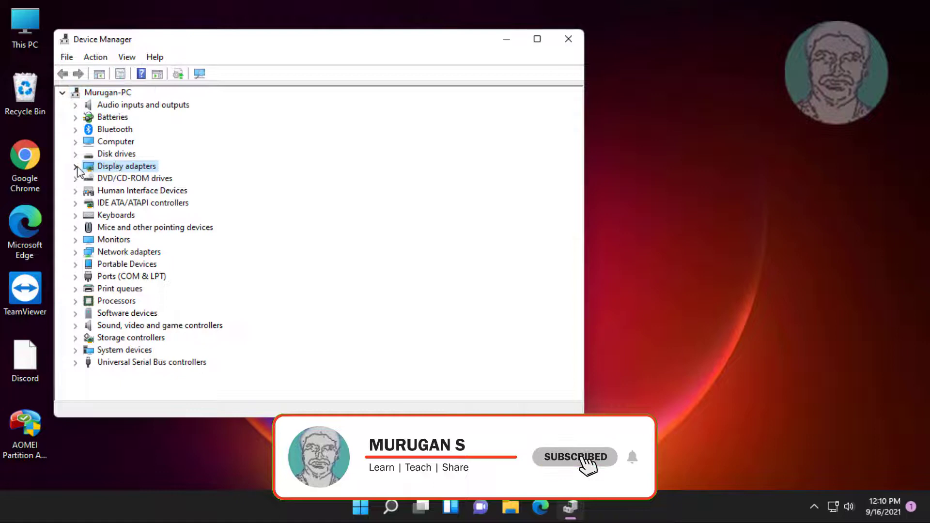
pyautogui.click(75, 167)
pyautogui.click(159, 178)
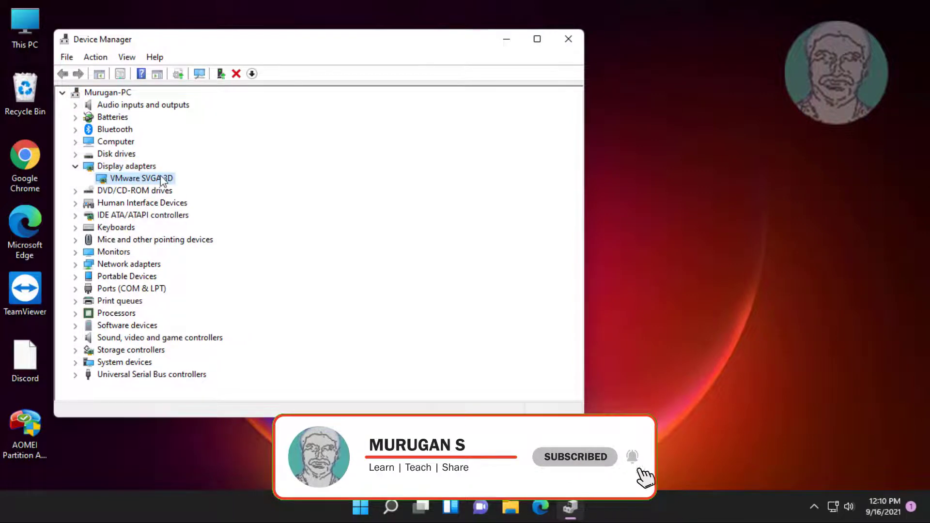
pyautogui.rightClick(163, 179)
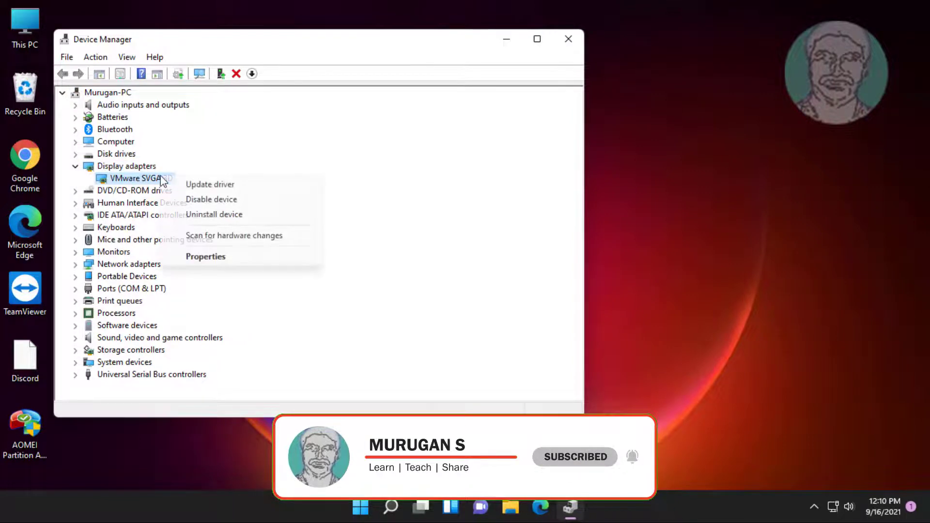
pyautogui.click(218, 186)
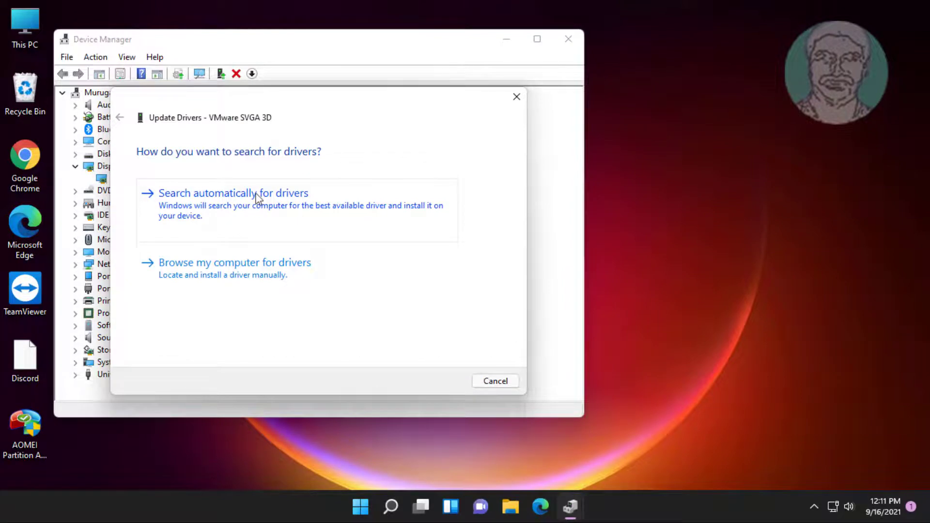
# - Search automatically for drivers, then check Windows Update for updated drivers
pyautogui.click(256, 198)
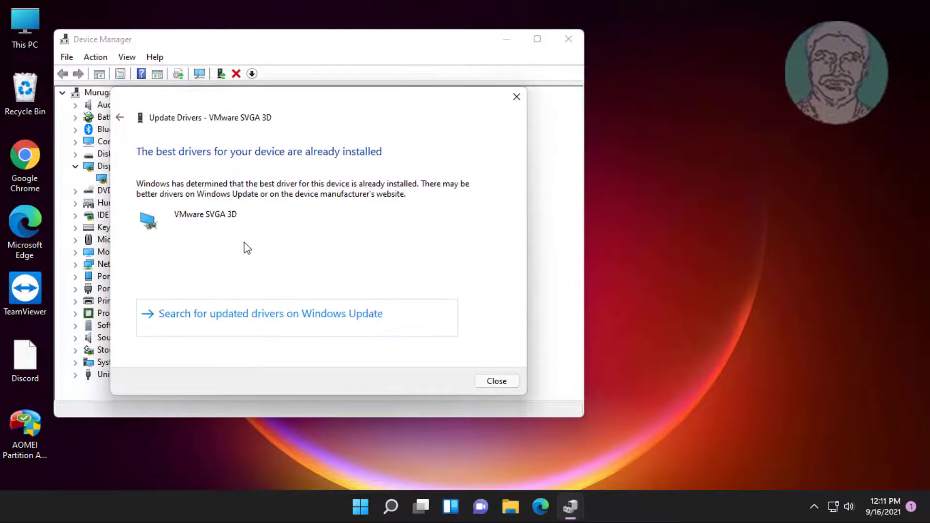
pyautogui.click(296, 323)
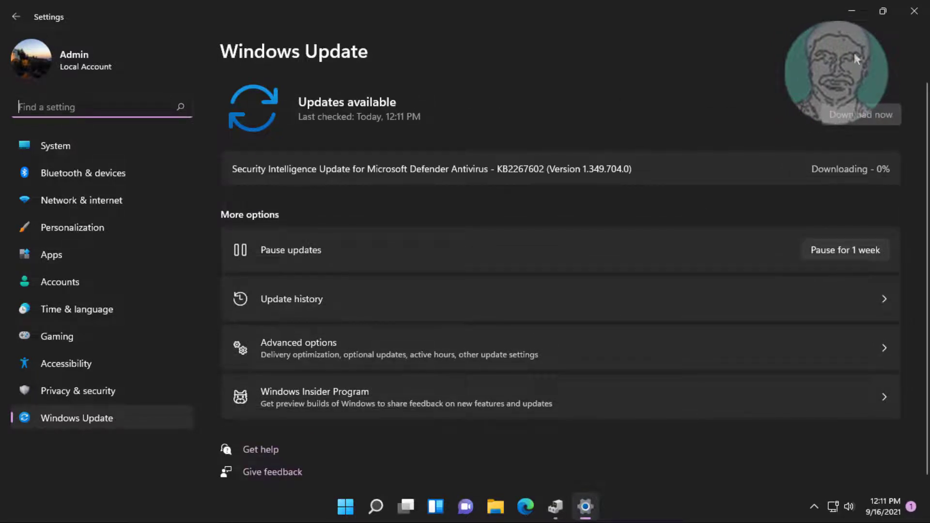
# - Close Settings and start updating the VMware SVGA 3D driver by browsing the computer
pyautogui.click(919, 15)
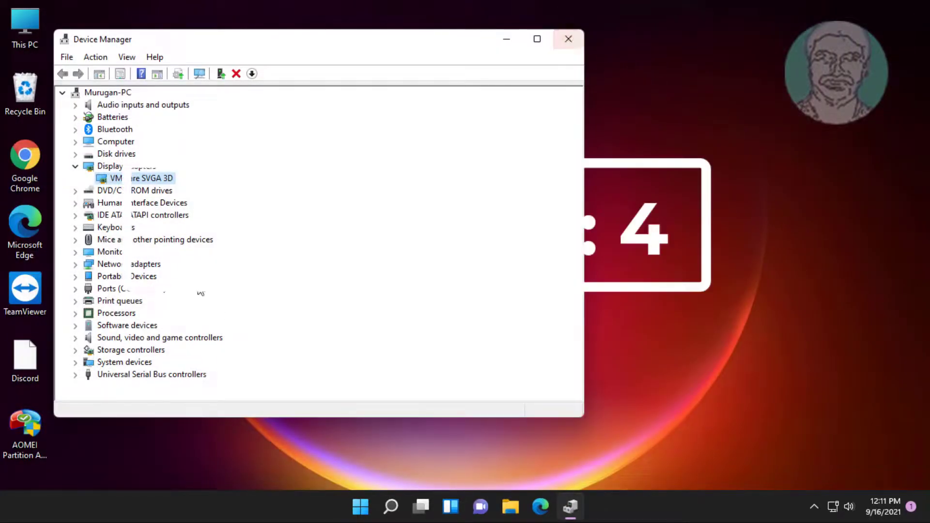
pyautogui.rightClick(149, 182)
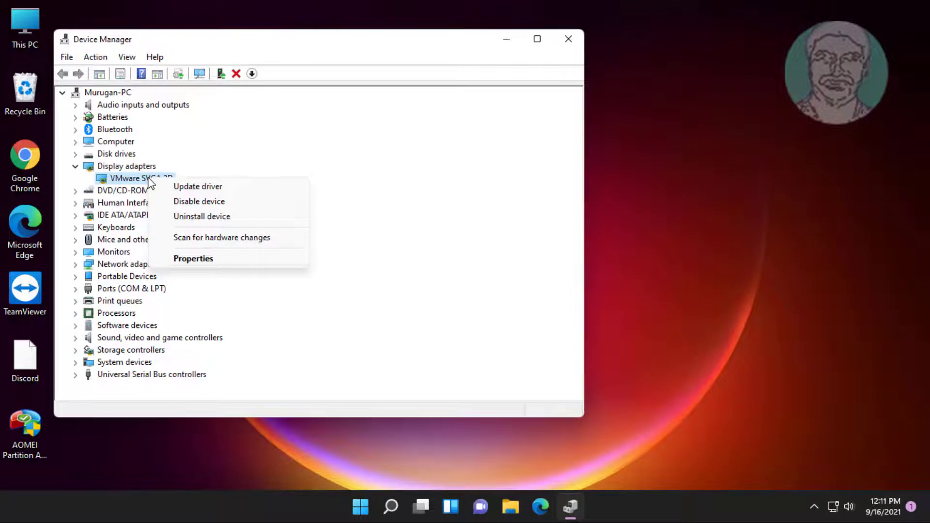
pyautogui.click(206, 191)
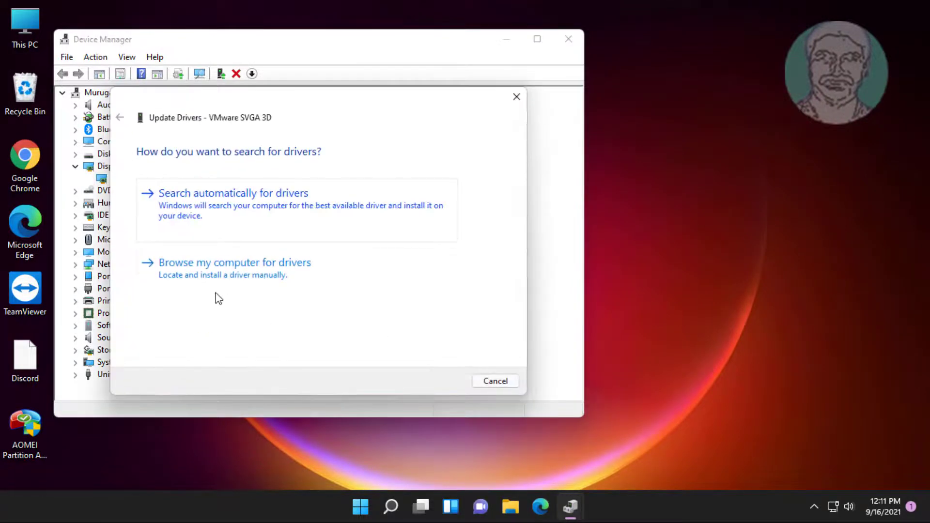
pyautogui.click(275, 275)
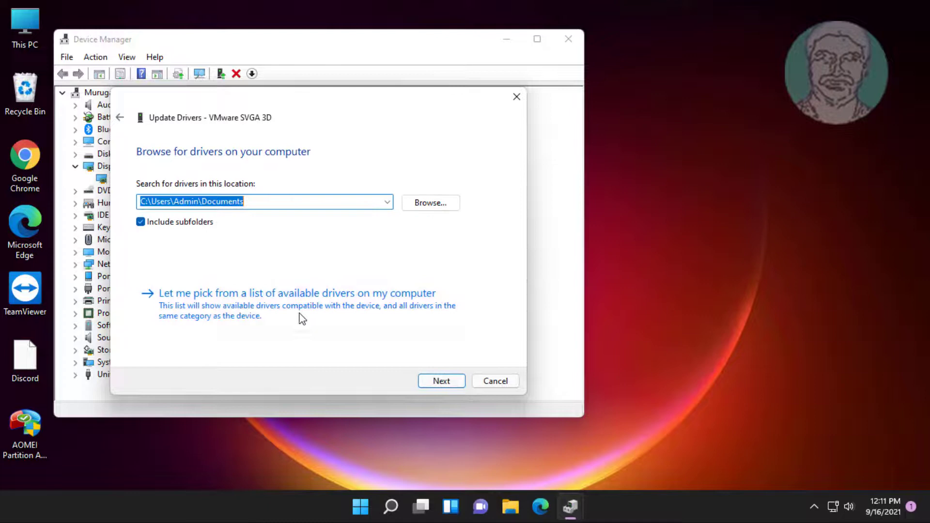
# - Pick the VMware SVGA 3D driver from the compatible list, install it and finish
pyautogui.click(317, 309)
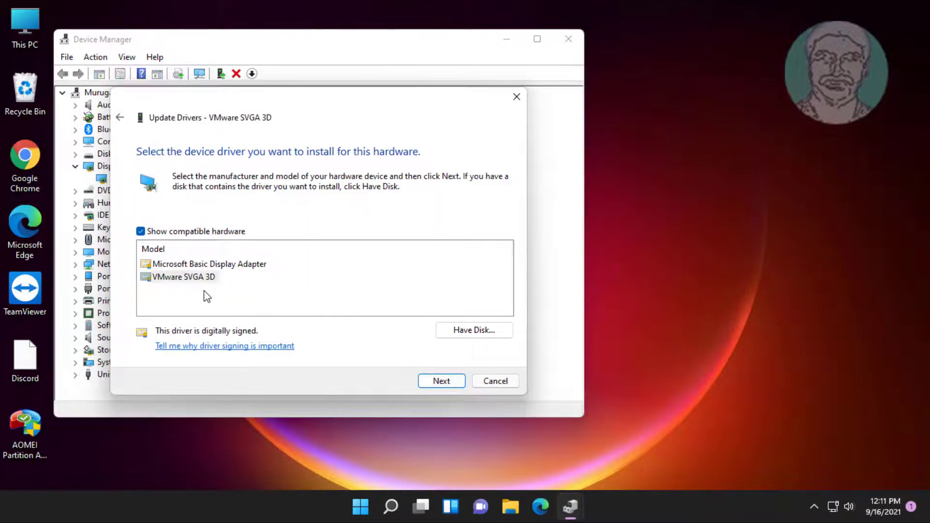
pyautogui.click(187, 285)
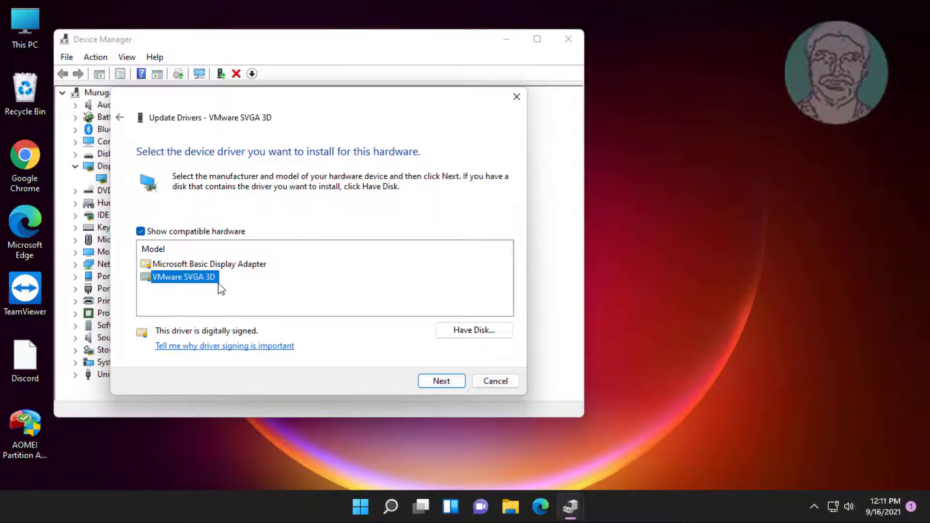
pyautogui.click(423, 383)
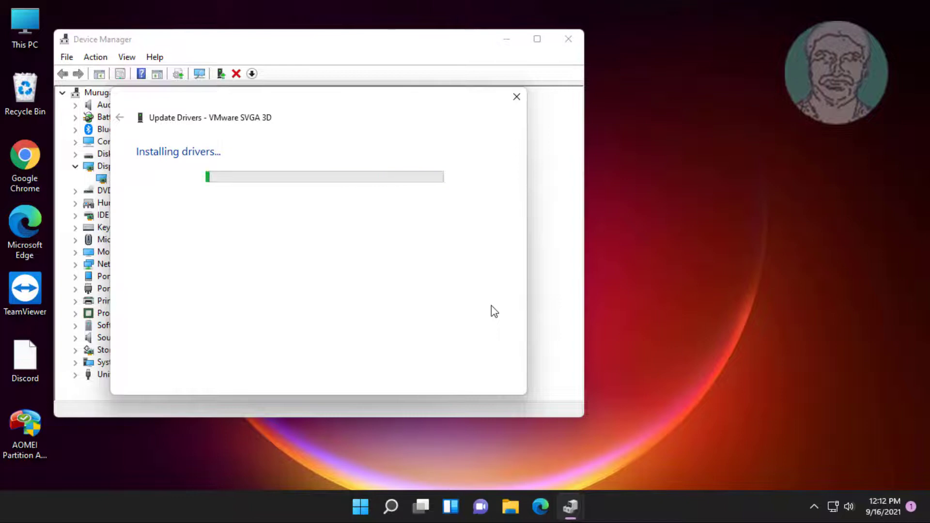
pyautogui.click(497, 382)
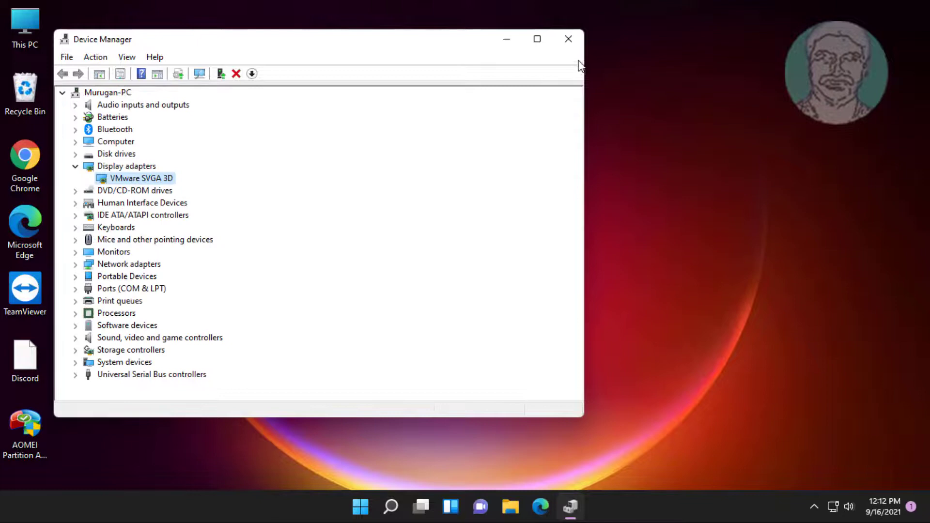
# - Close Device Manager and launch System Configuration via an msconfig search
pyautogui.click(569, 40)
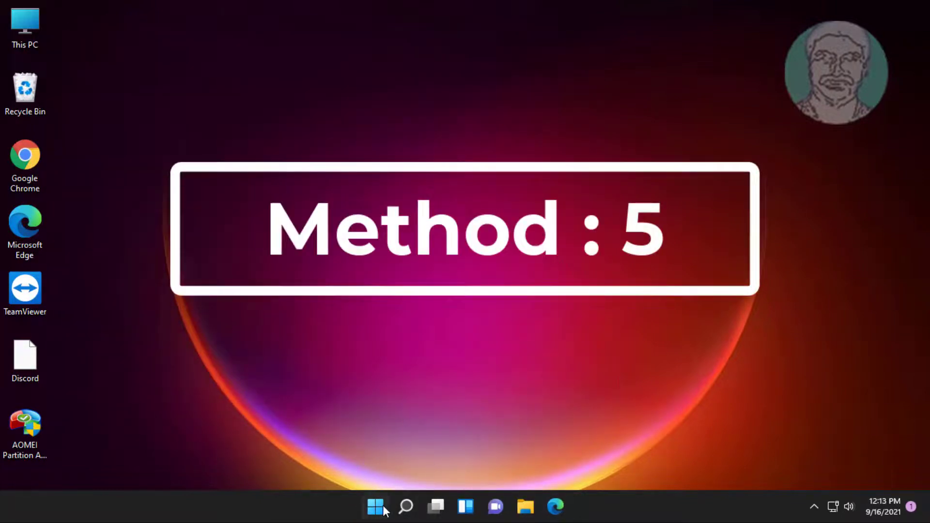
pyautogui.click(407, 507)
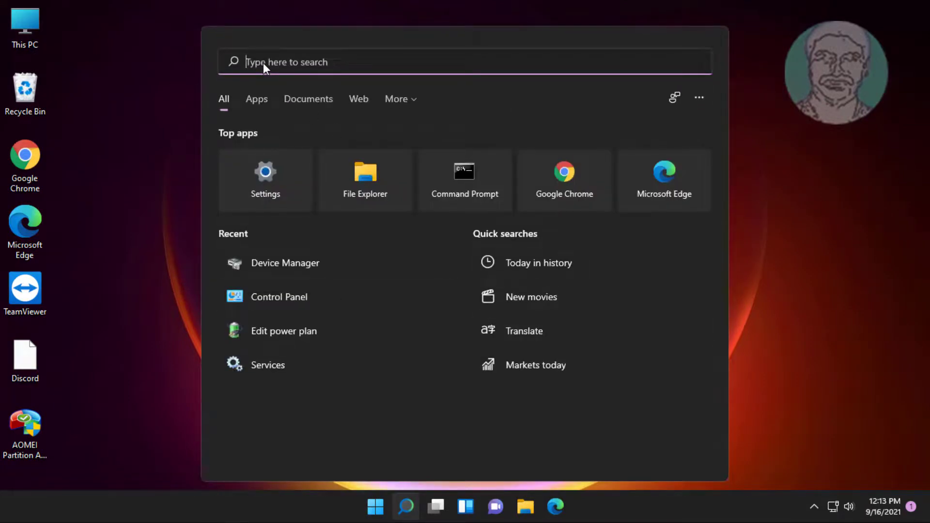
pyautogui.write('msconfig')
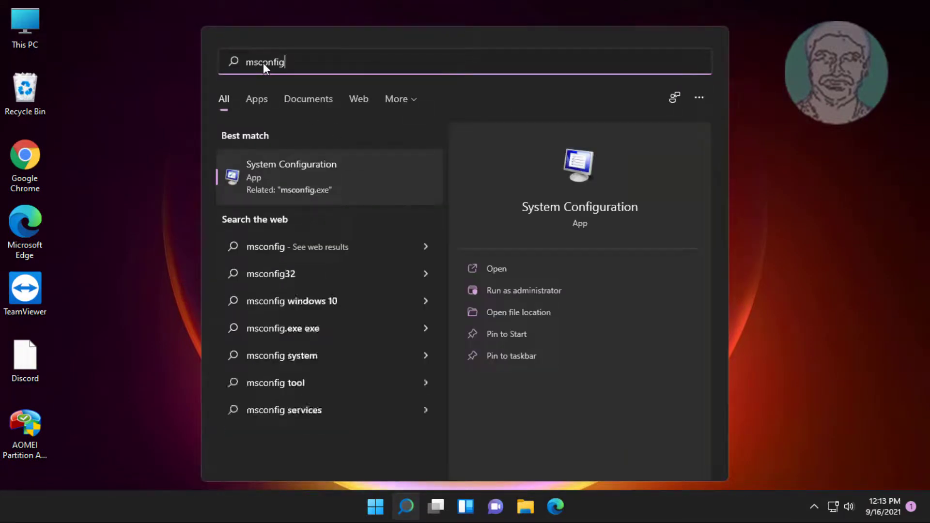
pyautogui.click(258, 173)
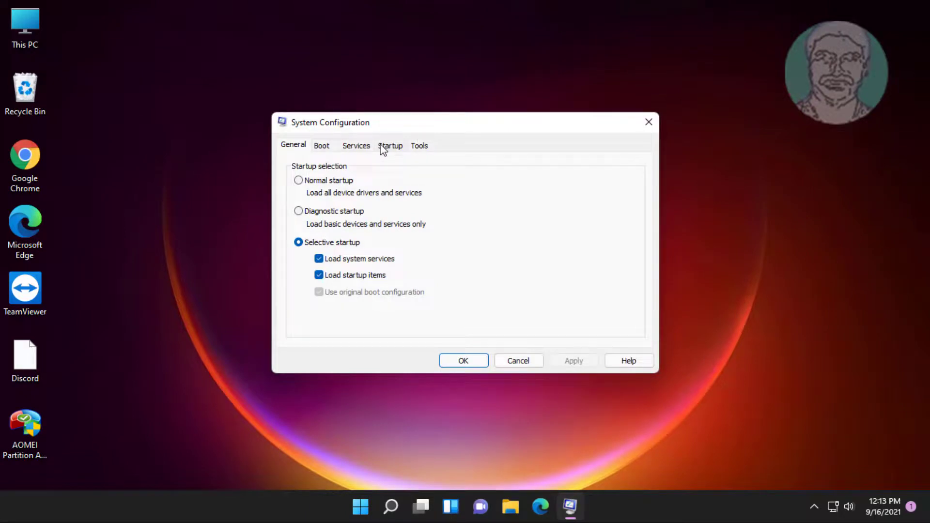
# - In Services, hide all Microsoft services and disable every remaining service
pyautogui.click(356, 150)
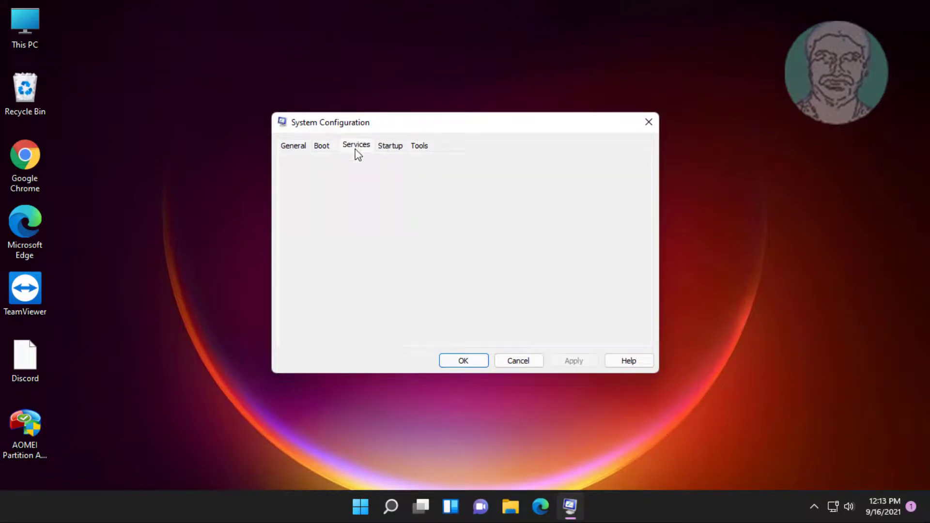
pyautogui.click(295, 338)
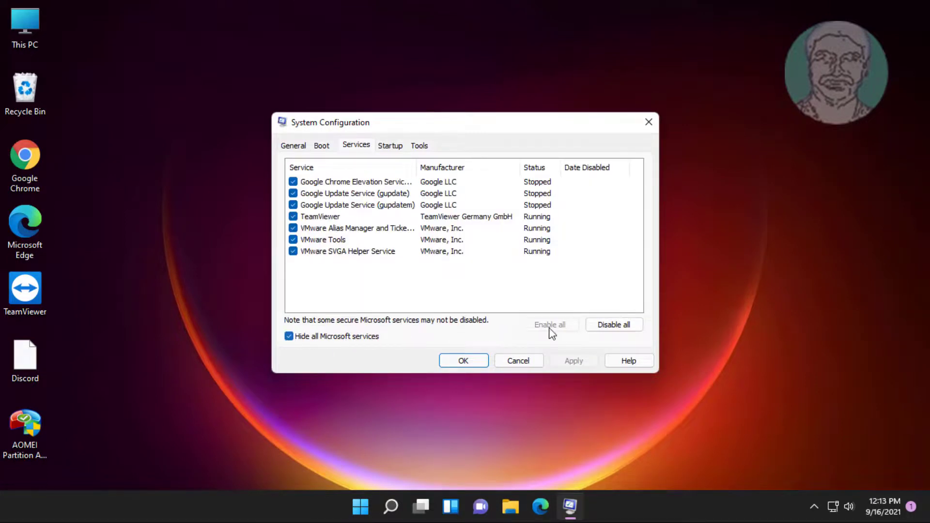
pyautogui.click(614, 325)
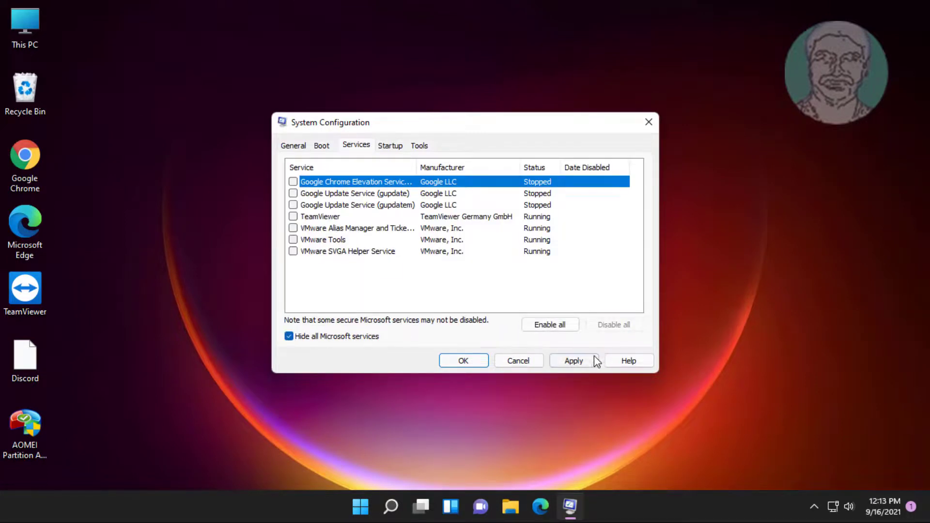
# - Apply the disabled services, confirm and restart the computer
pyautogui.click(589, 362)
pyautogui.click(475, 360)
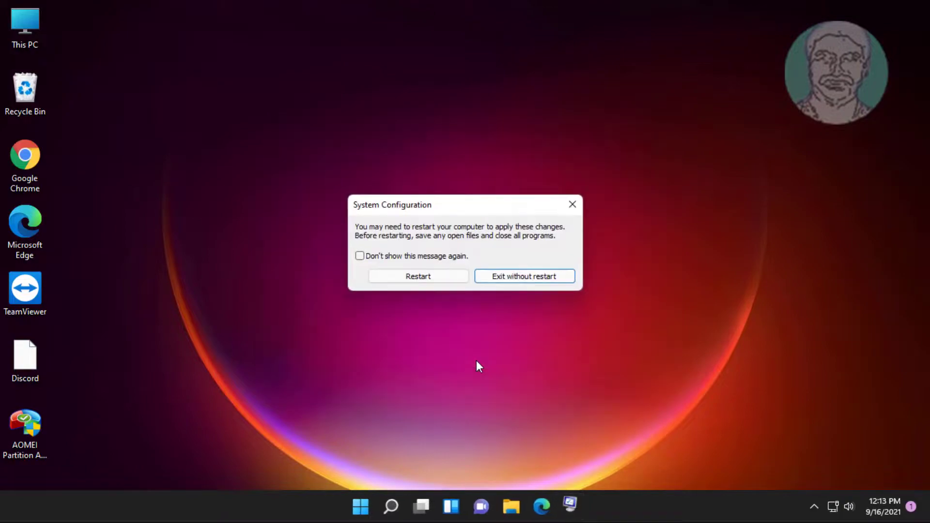
pyautogui.click(417, 277)
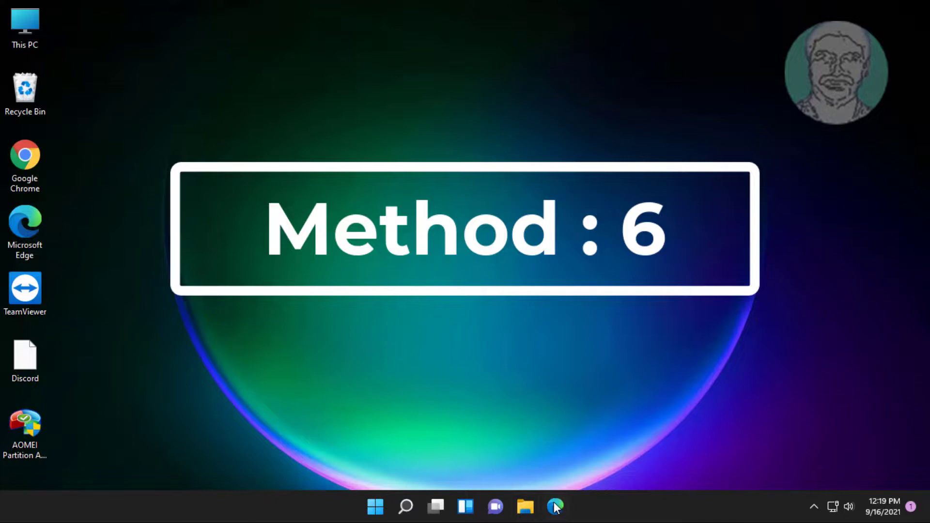
# - Launch Edge and load the Intel Driver & Support Assistant link with Paste and go
pyautogui.click(557, 508)
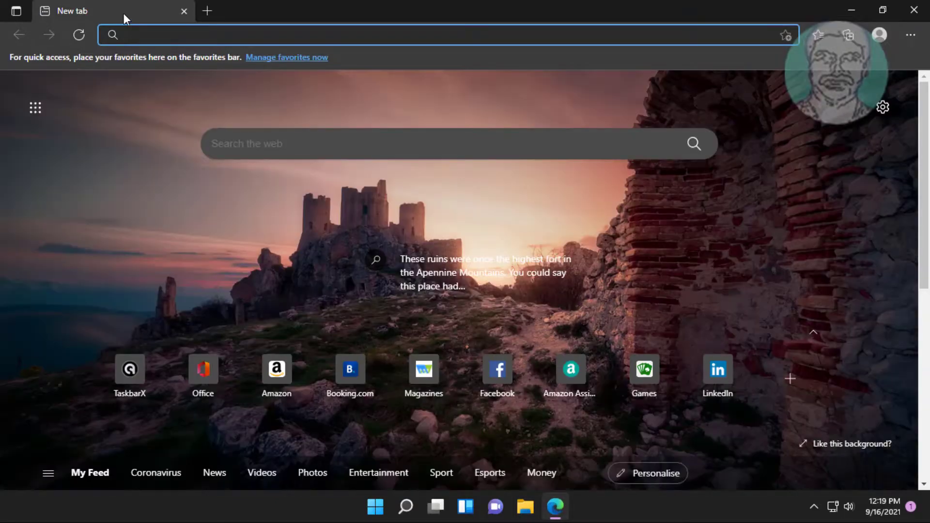
pyautogui.rightClick(131, 34)
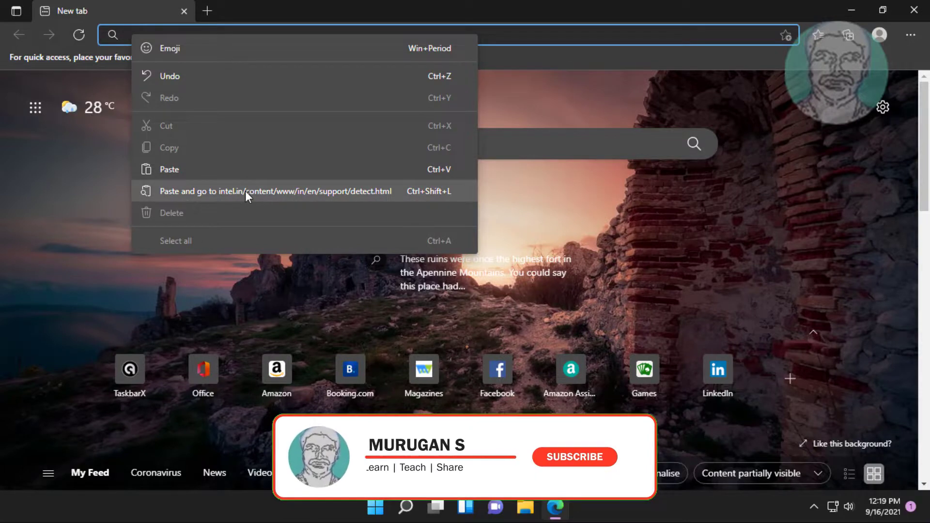
pyautogui.click(246, 191)
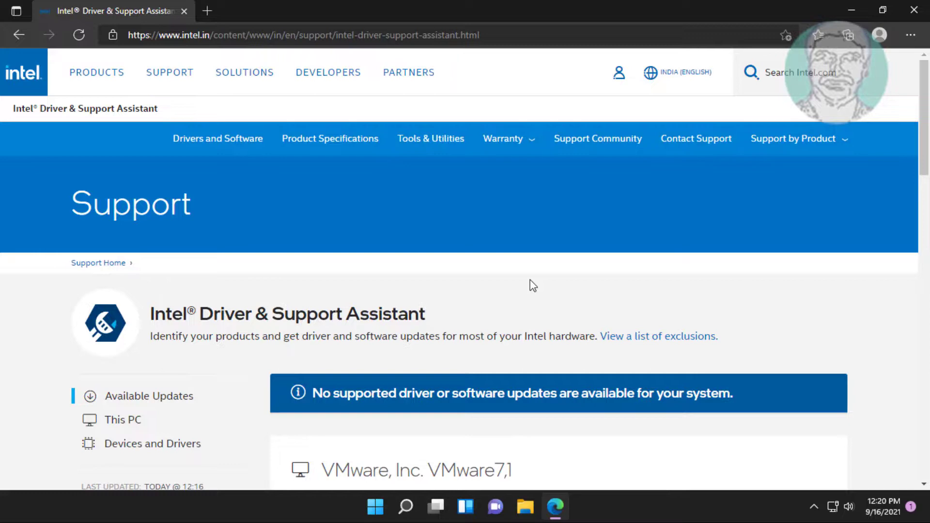
pyautogui.click(913, 10)
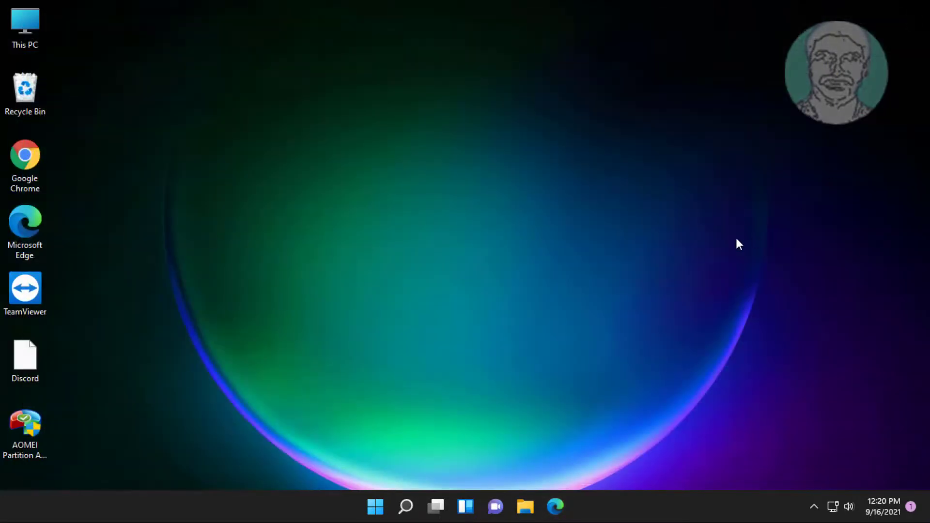